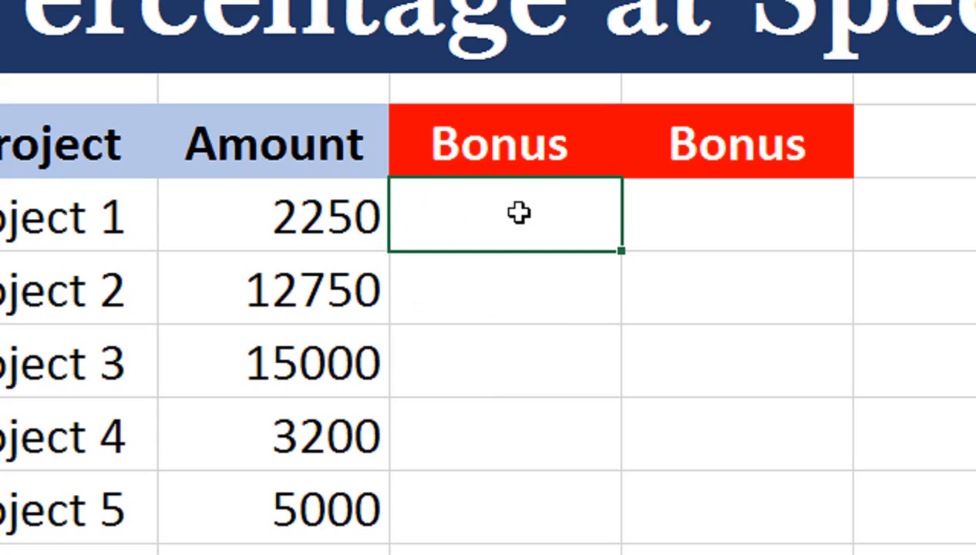
Enter =MIN(B4*10%,1000) in C4 of the first Bonus column and fill it down through Project 5
double_click(518, 214)
type("=min(")
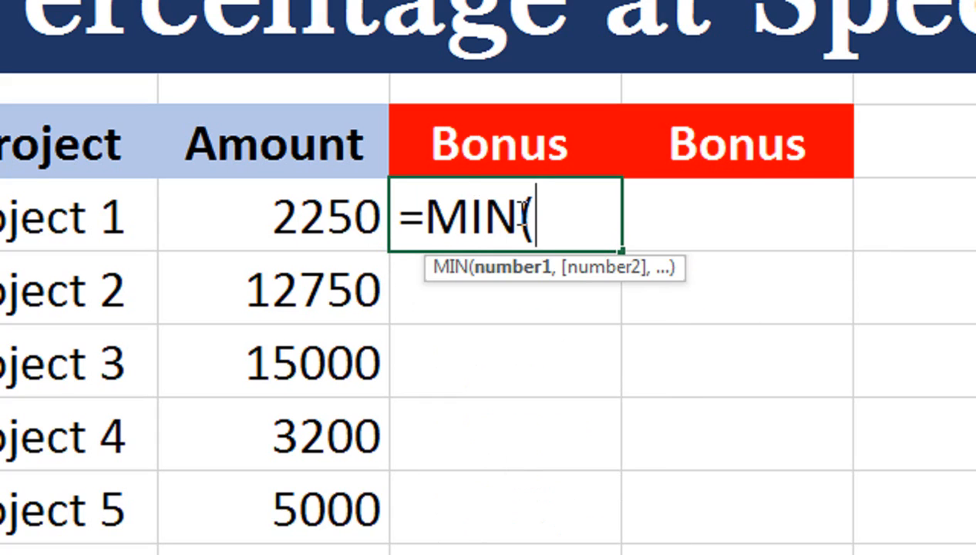
key("Left")
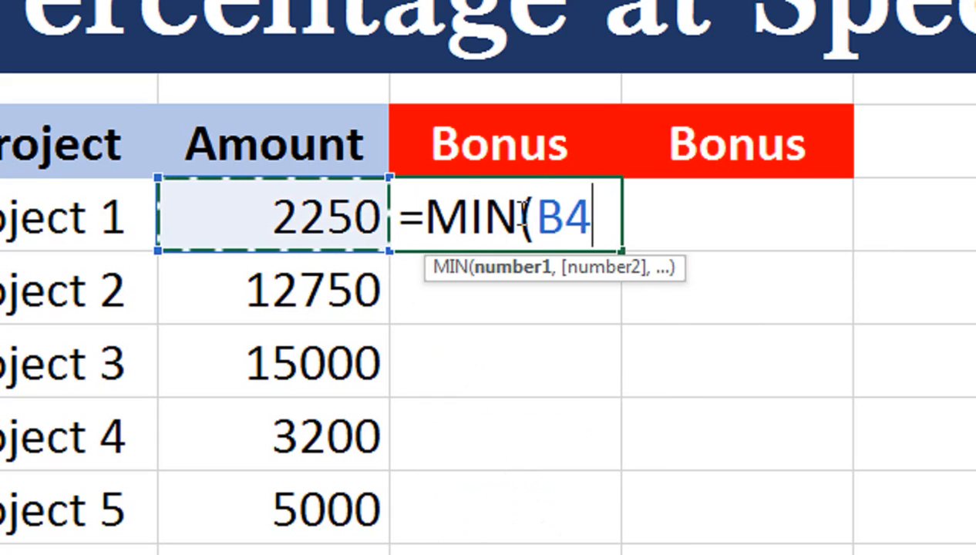
type("*10")
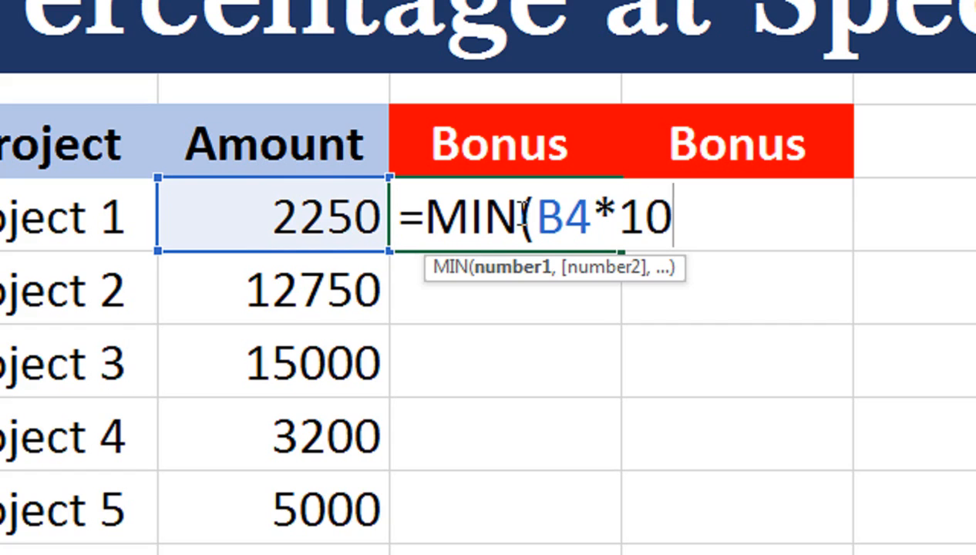
type("%,")
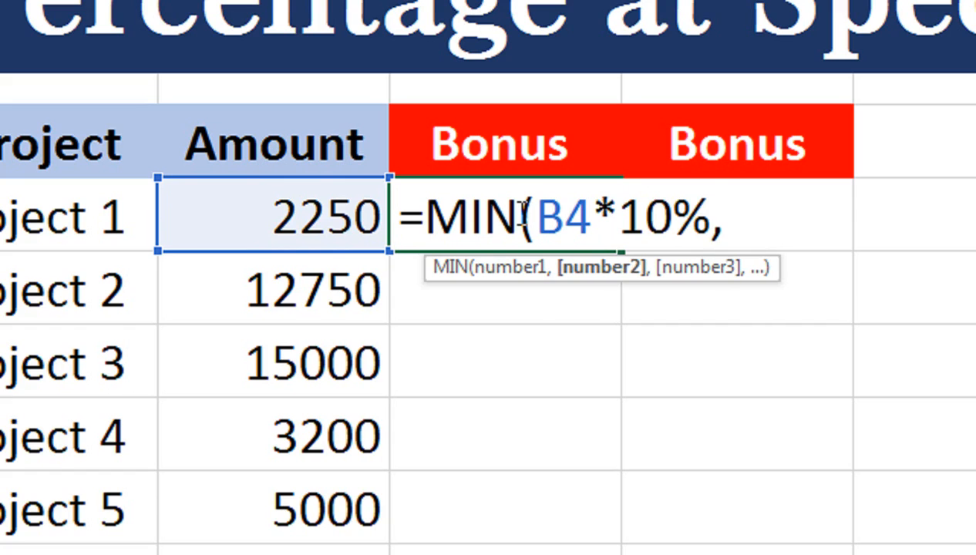
type("1000")
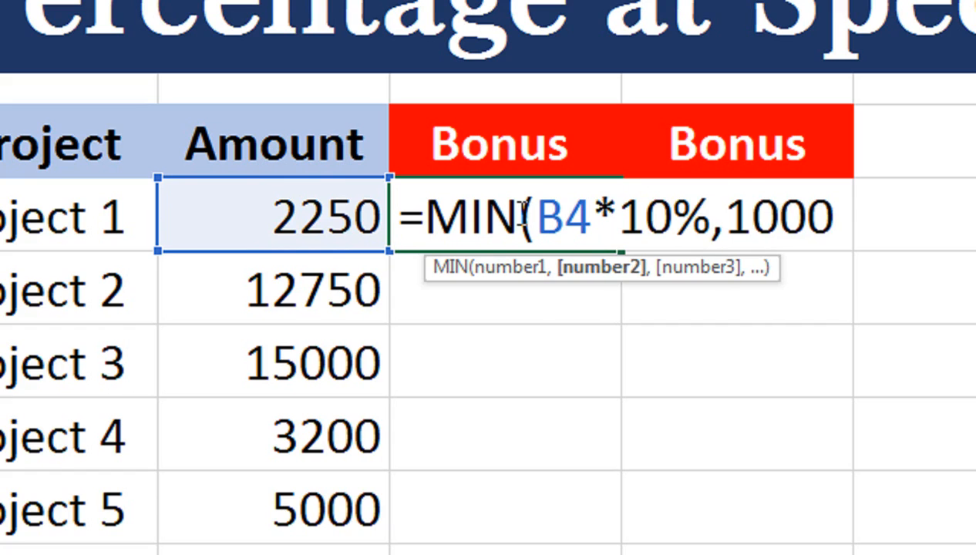
type(")")
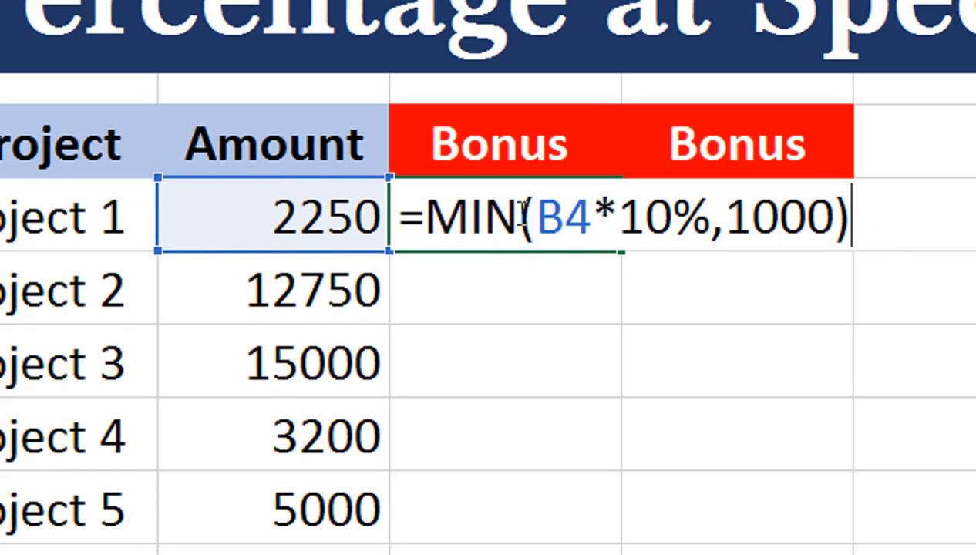
key("Return")
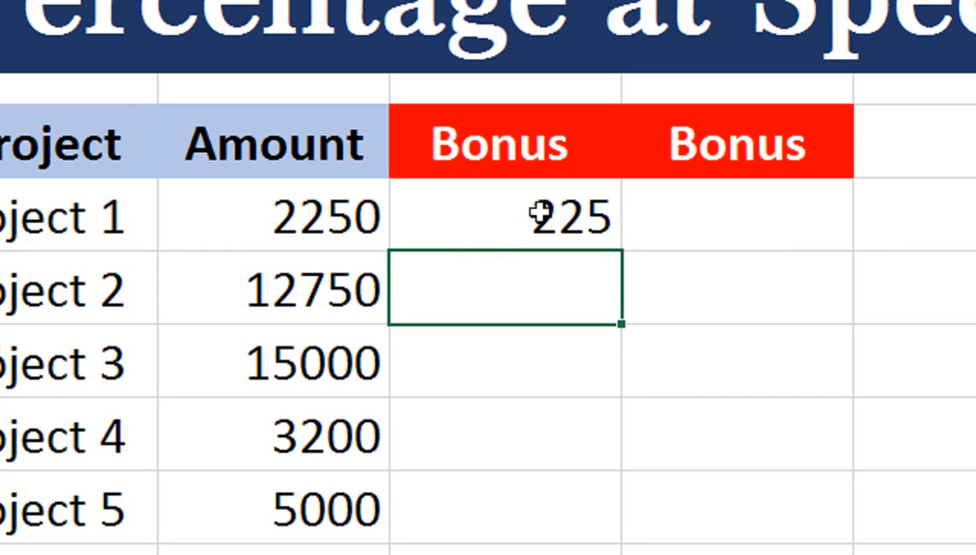
left_click(499, 213)
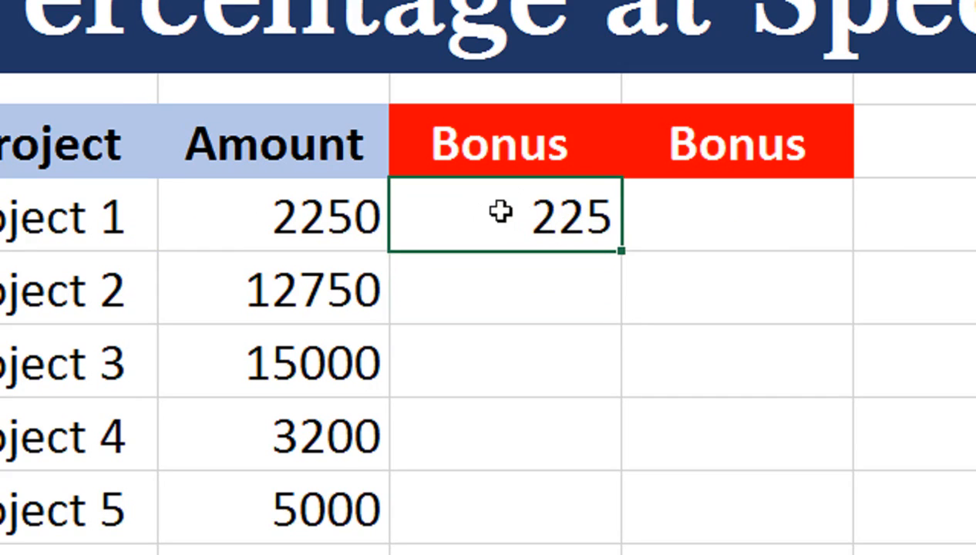
double_click(625, 255)
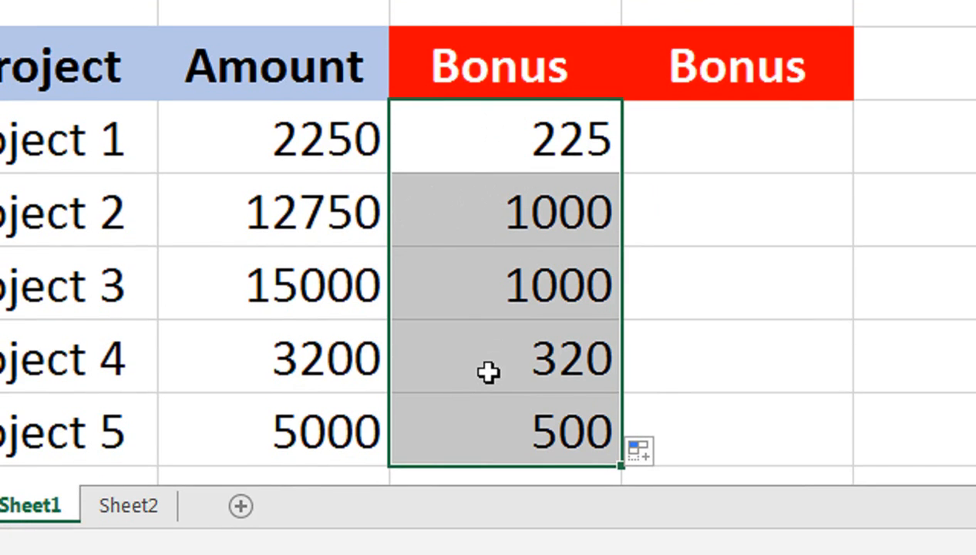
Extend the C4 formula to =MIN(B4*10%,1000)+B4 and fill it down through Project 5
left_click(615, 166)
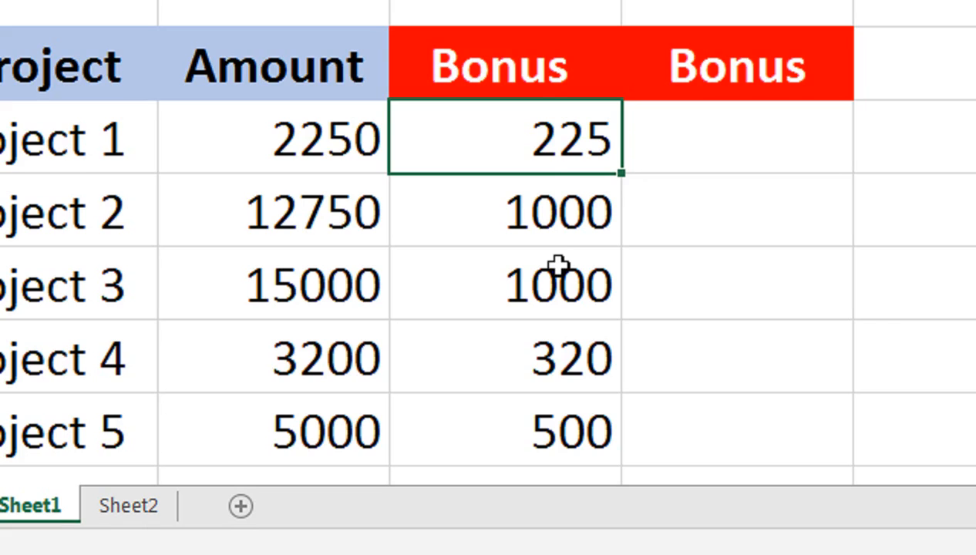
double_click(538, 131)
type("+")
left_click(169, 157)
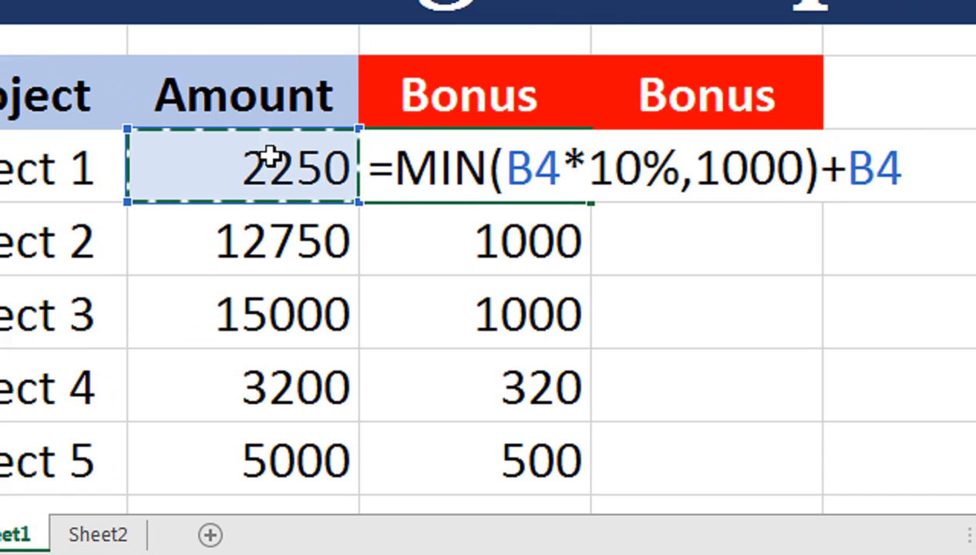
key("Return")
left_click(380, 152)
double_click(590, 202)
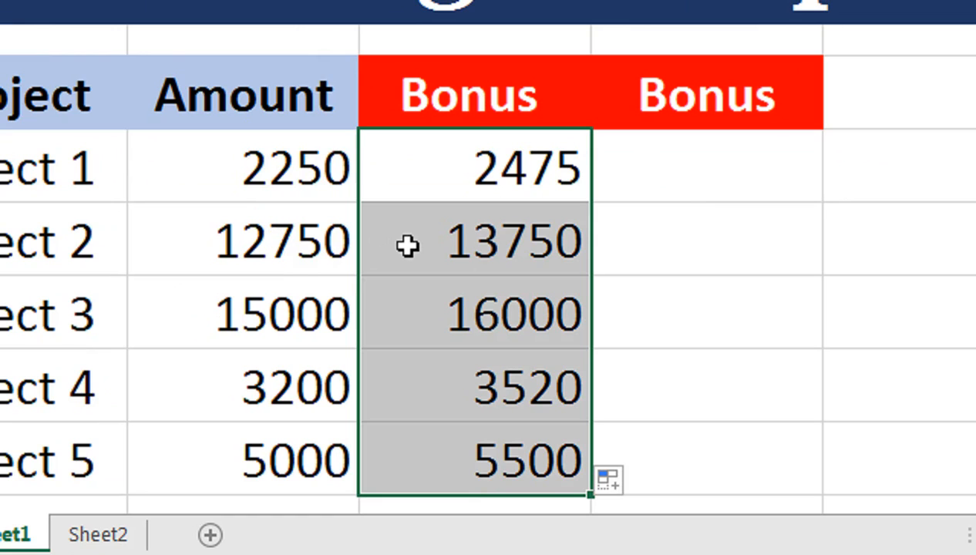
Start an IF formula in D4 that tests (B4*10%)>1000 and returns 1000 when true
left_click(669, 171)
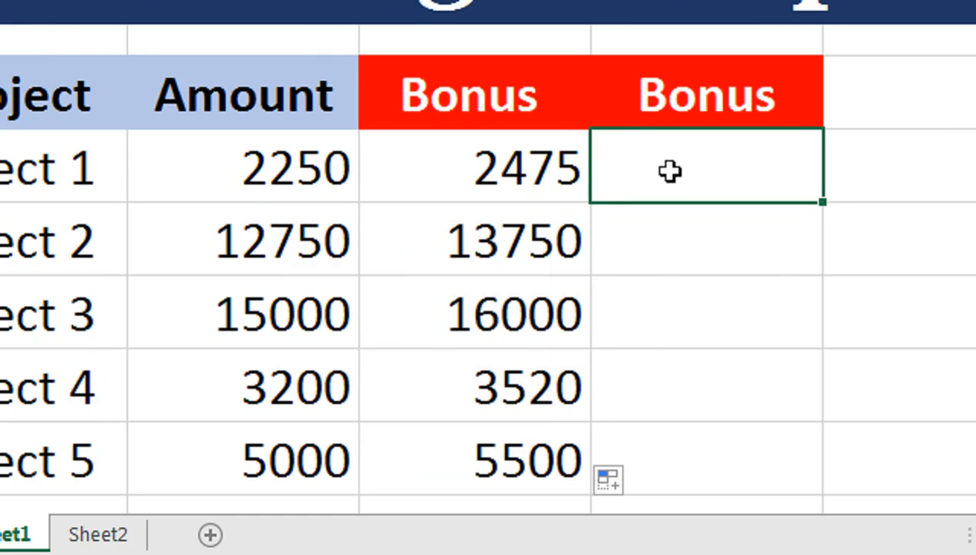
type("=if")
key("Tab")
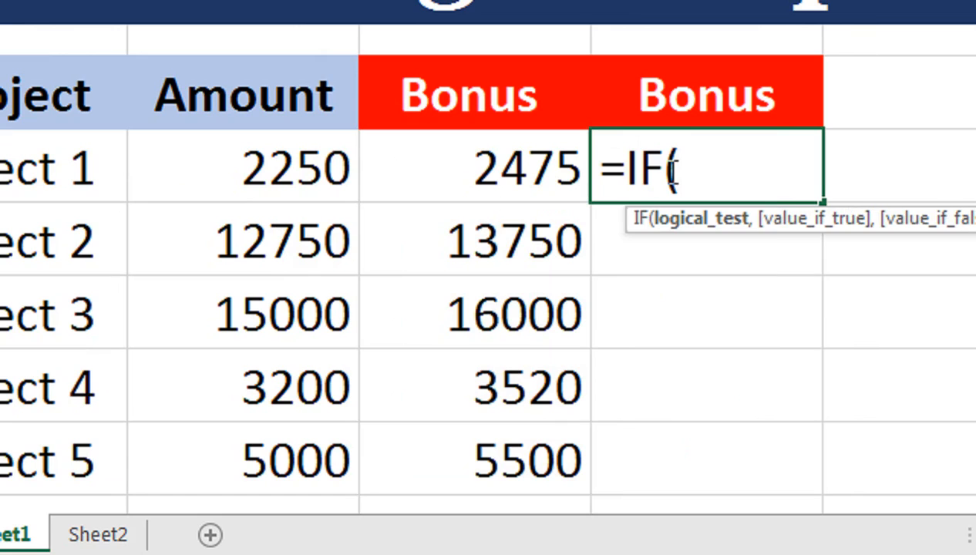
type("(")
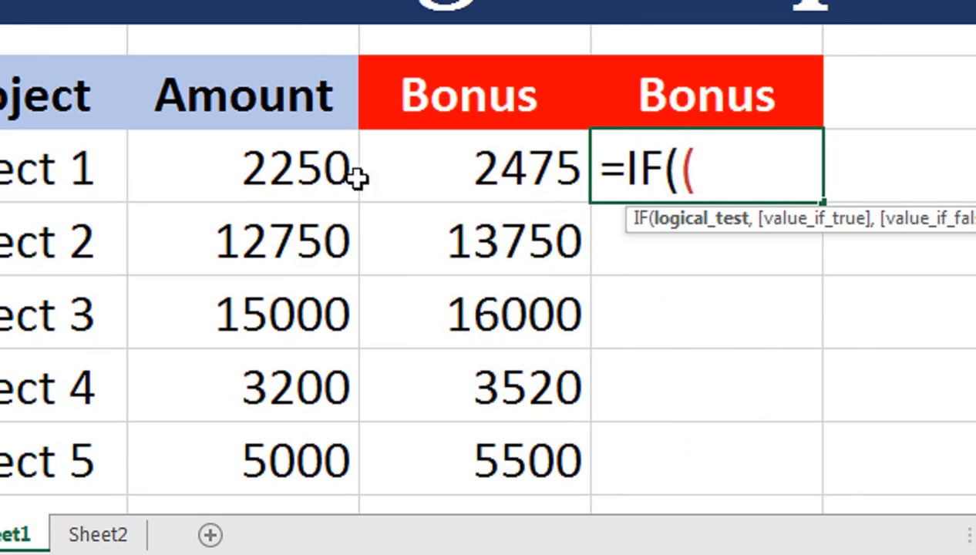
left_click(266, 165)
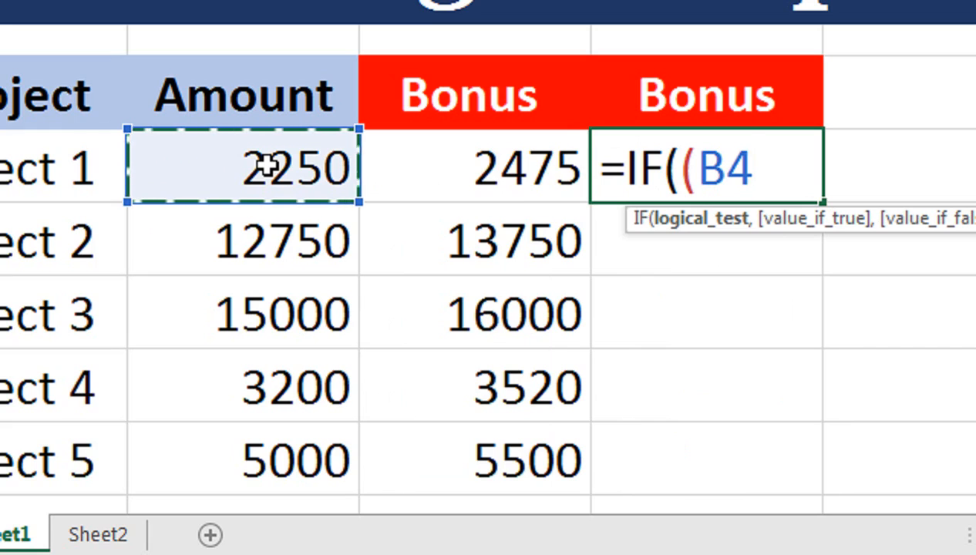
type("*10")
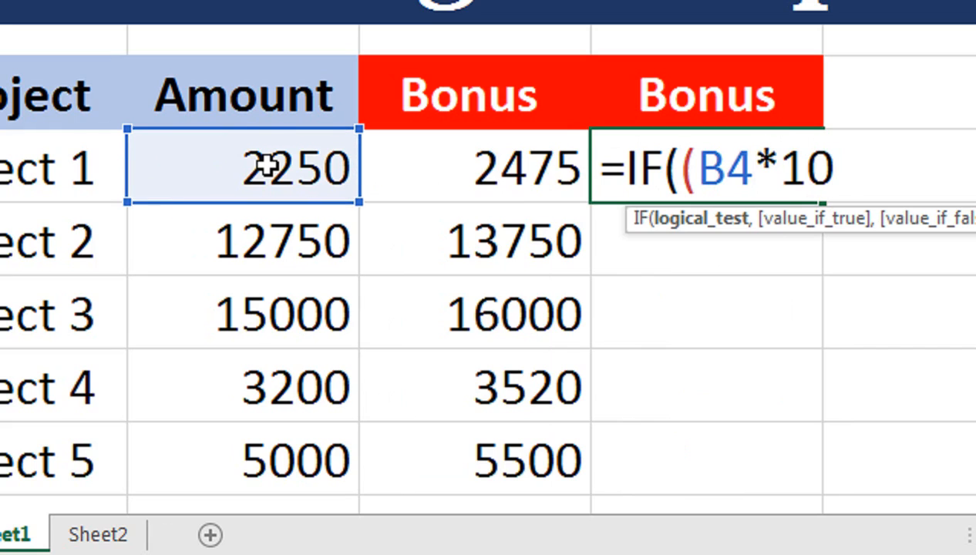
type("%)>100")
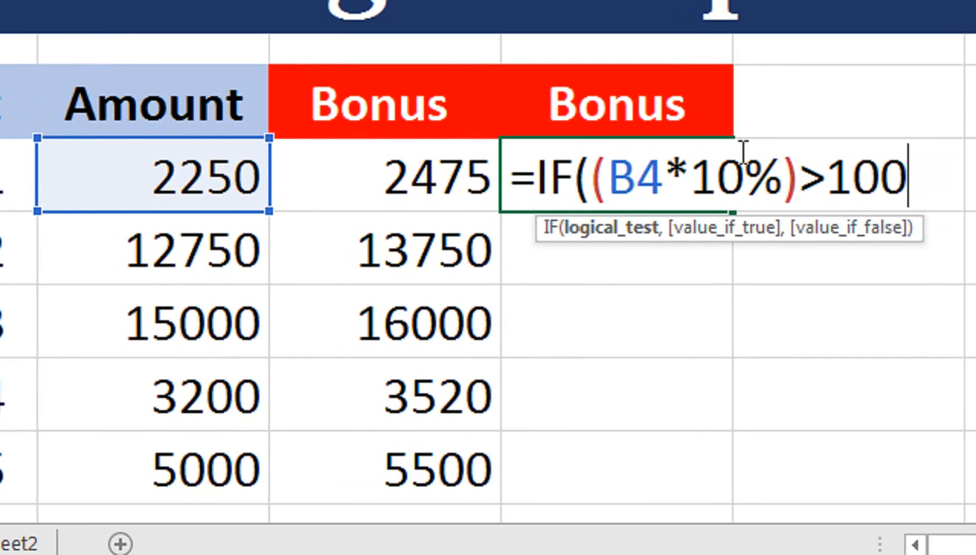
type("0,")
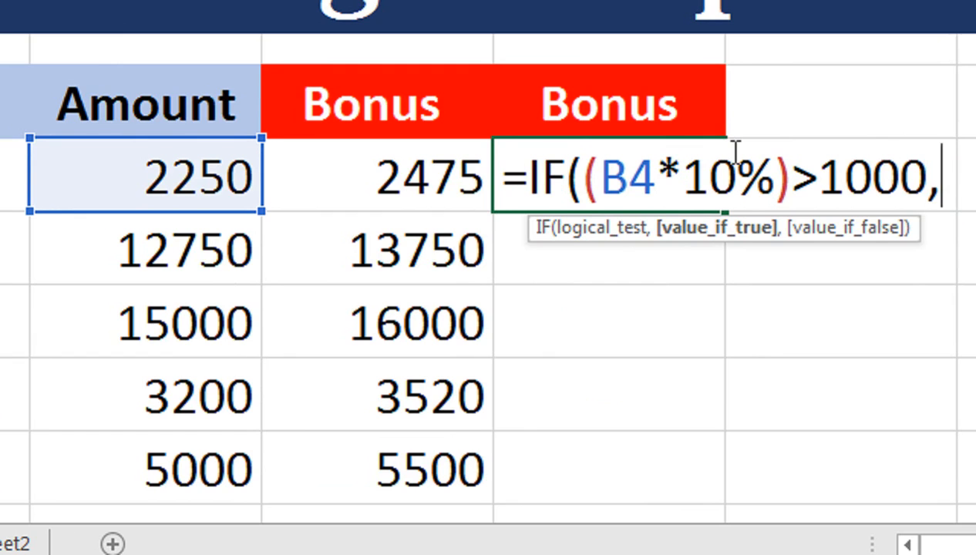
type("1000,")
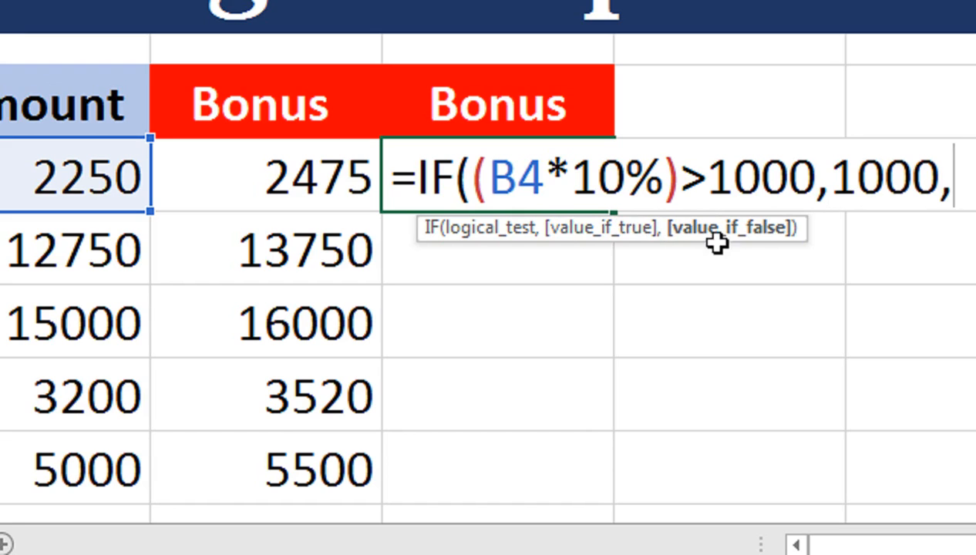
Reuse (B4*10%) from the logical test as the value if false and complete the IF formula in D4
left_click(683, 185)
key("shift+Left")
key("shift+Left")
key("shift+Left")
key("shift+Left")
key("shift+Left")
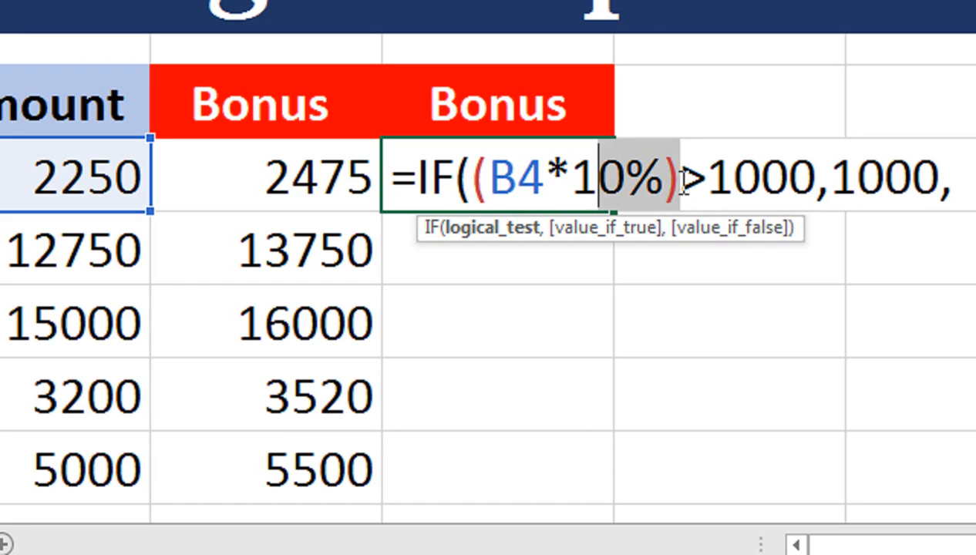
key("shift+Left")
key("shift+Left")
key("shift+Left")
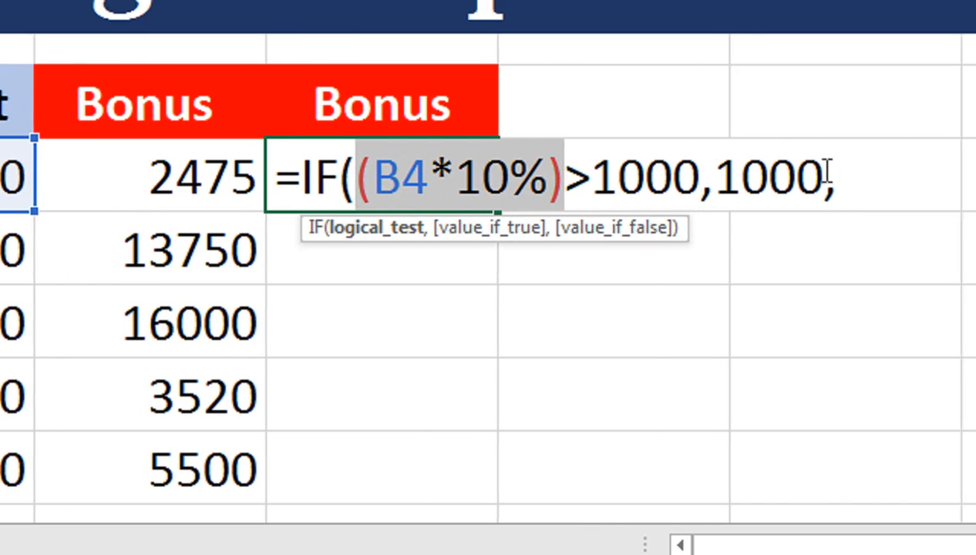
left_click(958, 177)
key("ctrl+v")
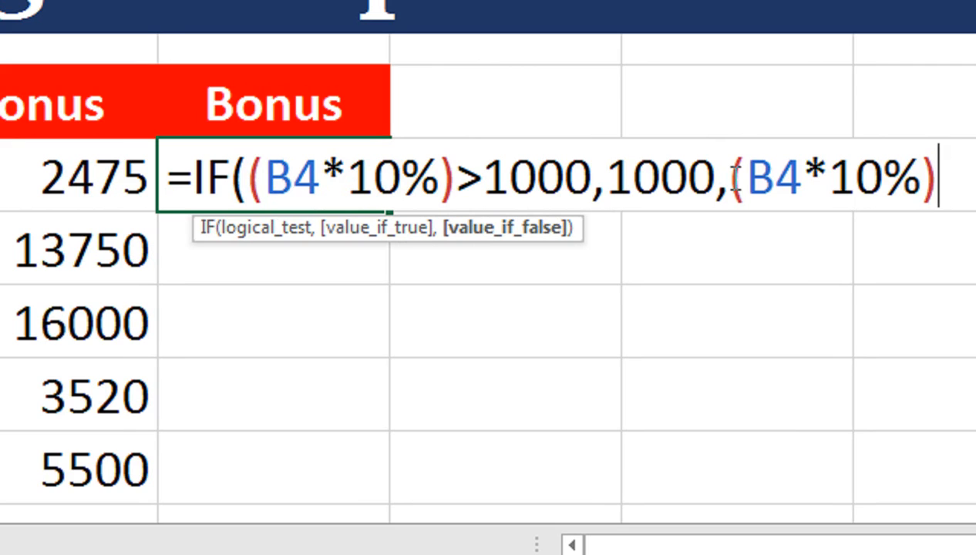
type(")")
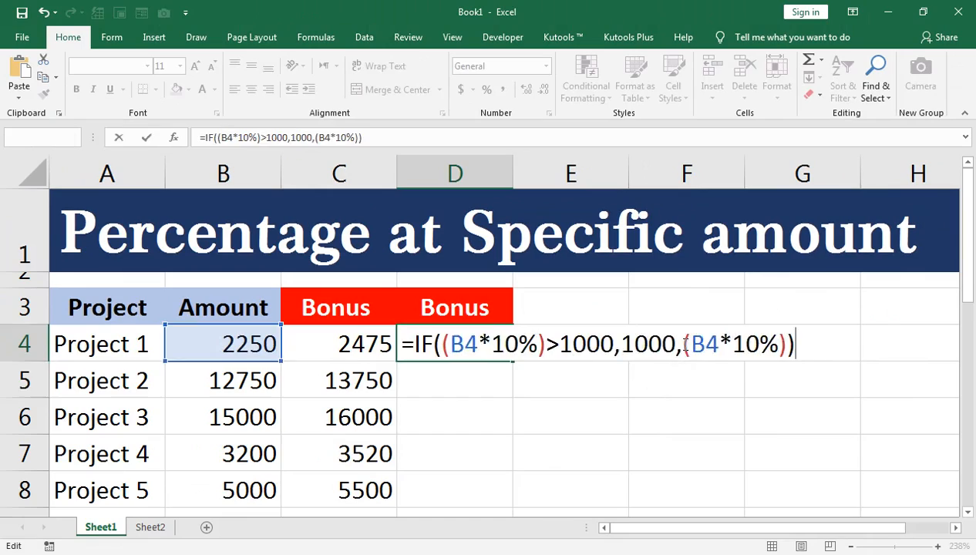
key("Return")
Append +B4 to the IF formula in D4 and fill it down the second Bonus column through Project 5
left_click(497, 353)
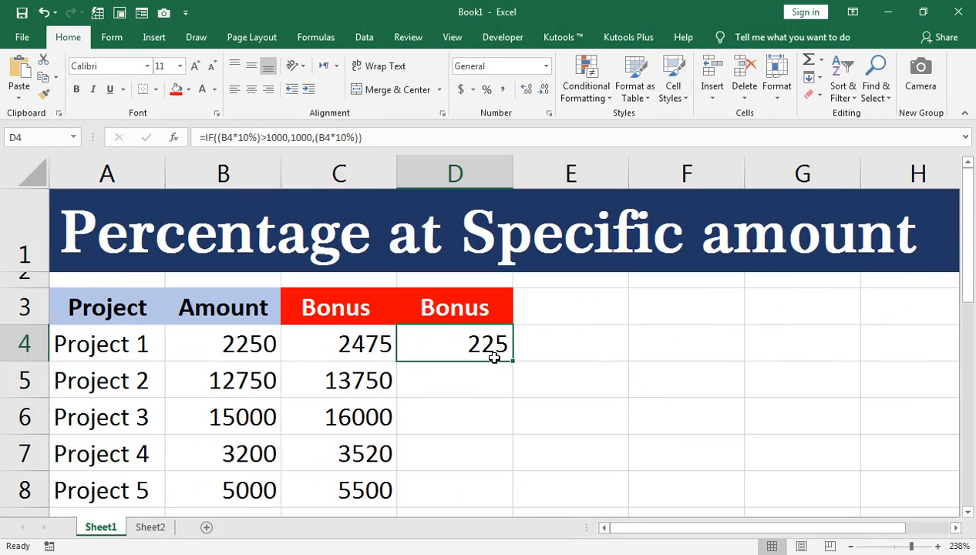
double_click(493, 345)
left_click(801, 348)
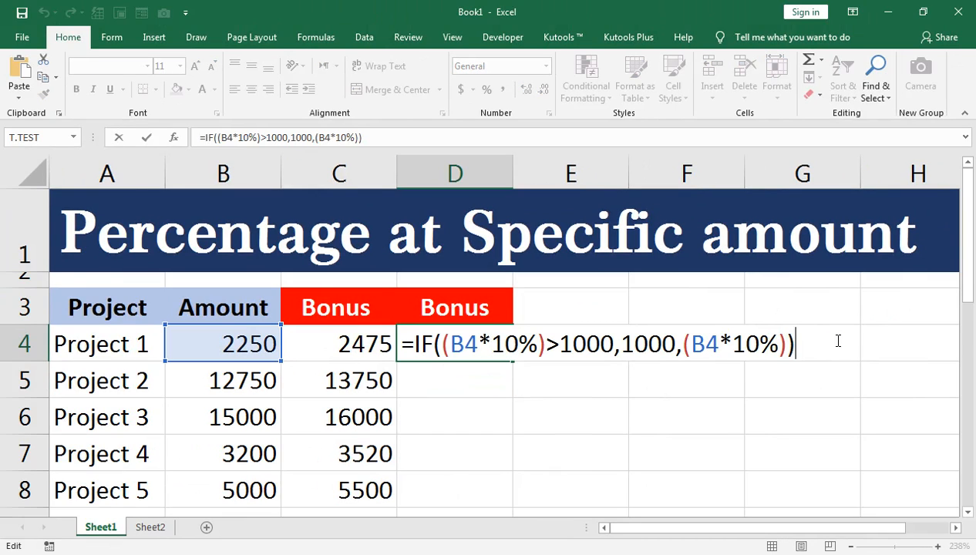
type("+")
left_click(247, 340)
key("Return")
double_click(438, 342)
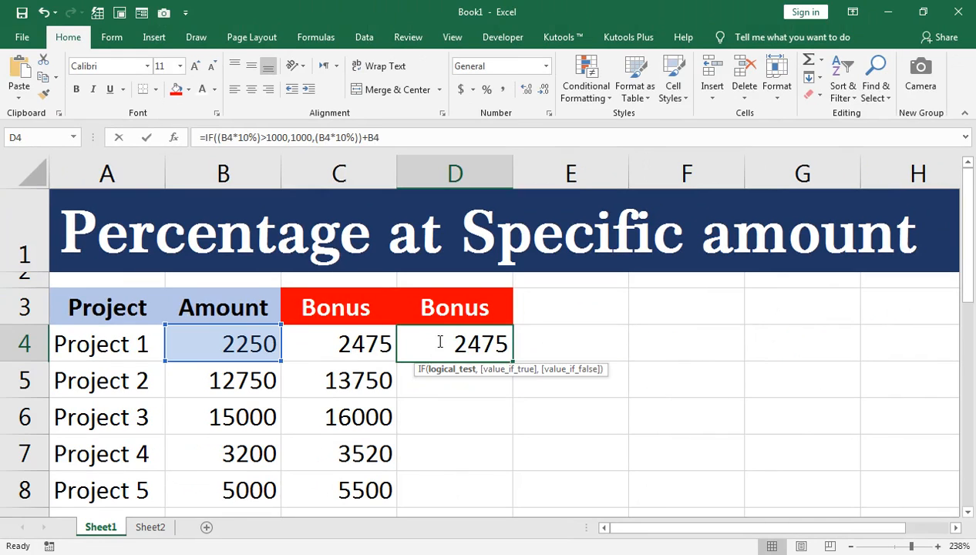
key("Return")
left_click(497, 350)
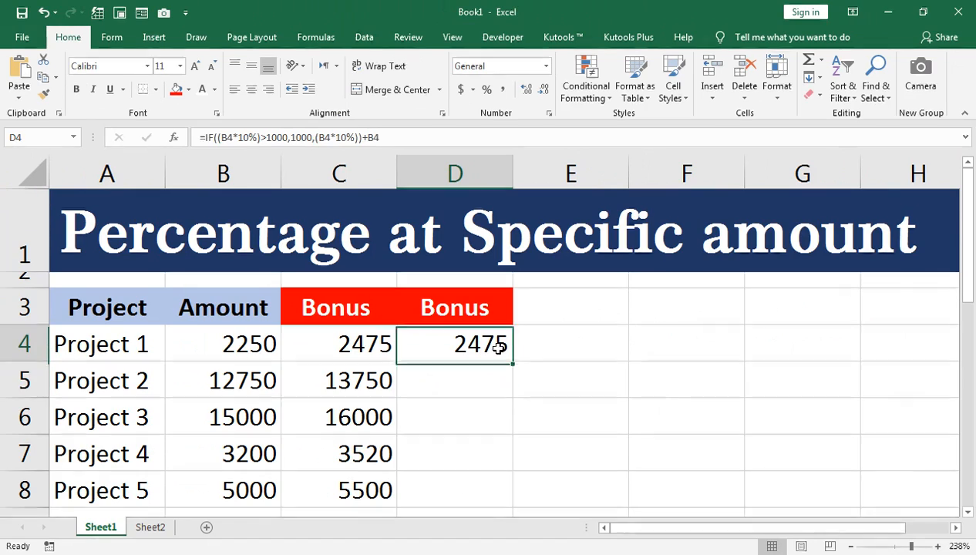
double_click(513, 360)
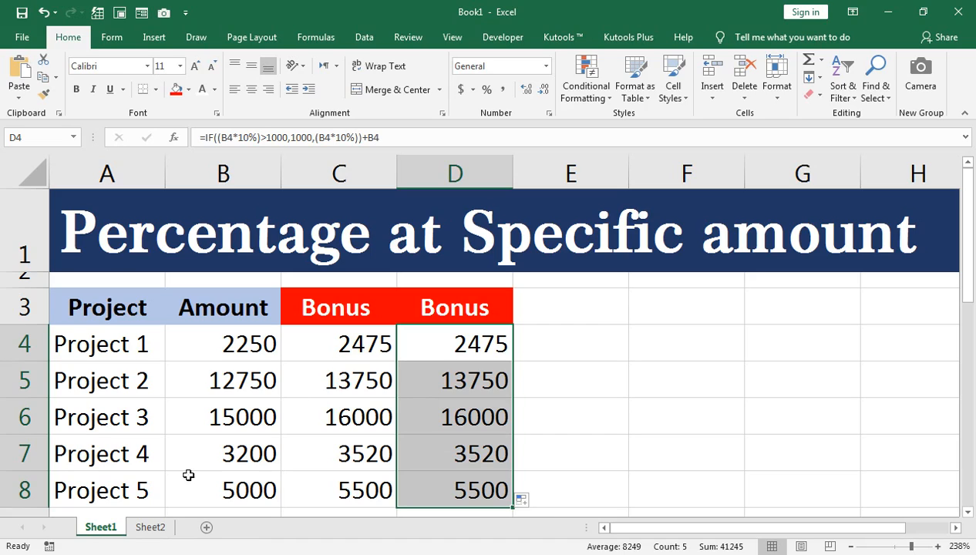
On Sheet2, enter =(A3-B3)/A3 in C3 and fill it down the Profit Margin column
left_click(151, 527)
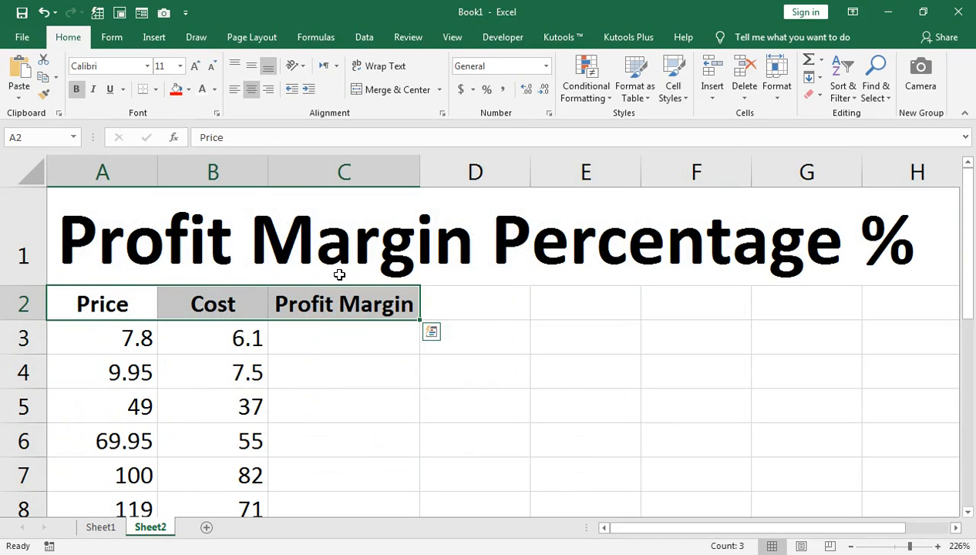
left_click(308, 334)
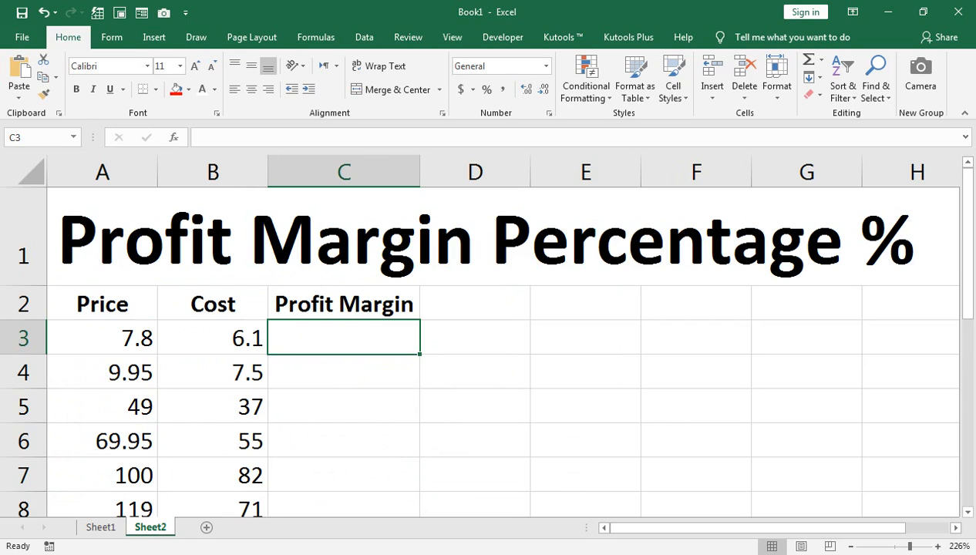
type("=")
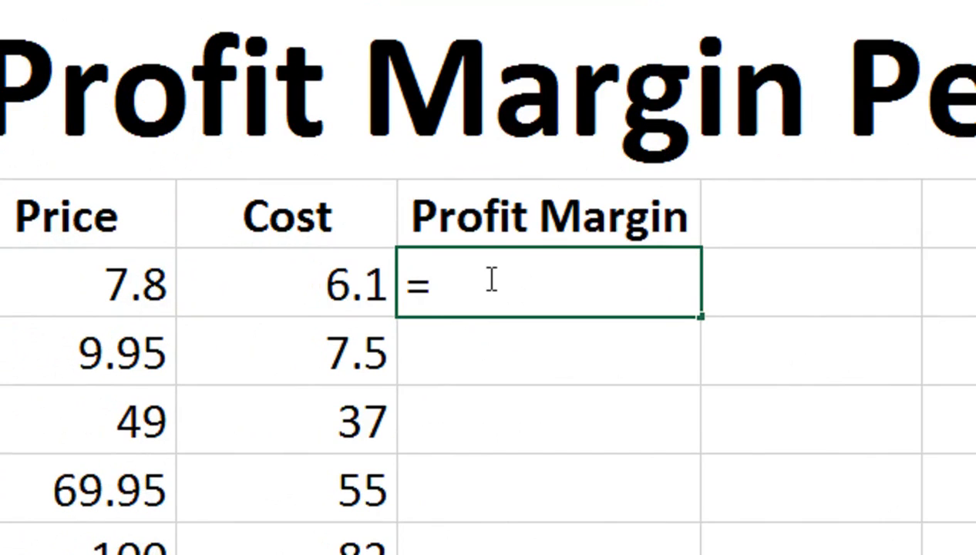
type("(")
key("Left")
key("Left")
type("-")
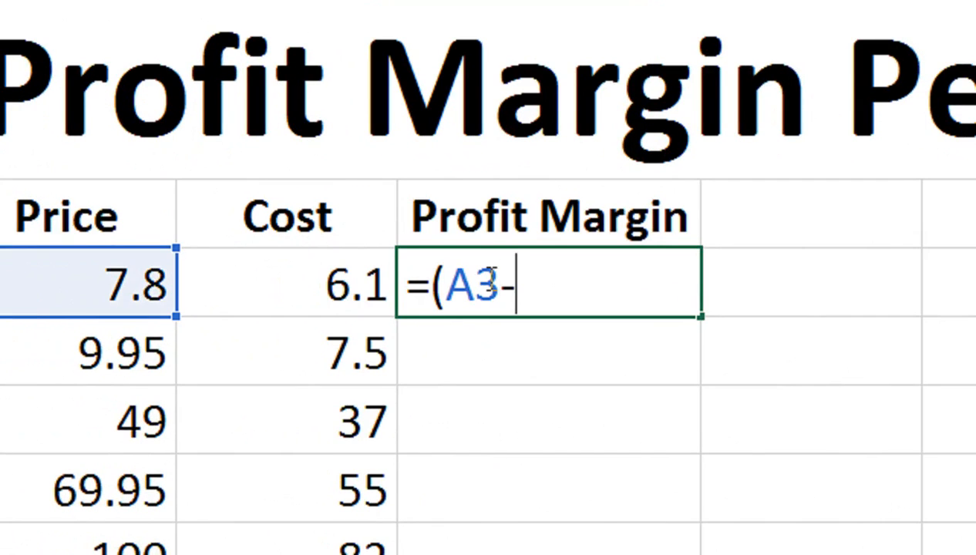
key("Left")
type(")/")
key("Left")
key("Left")
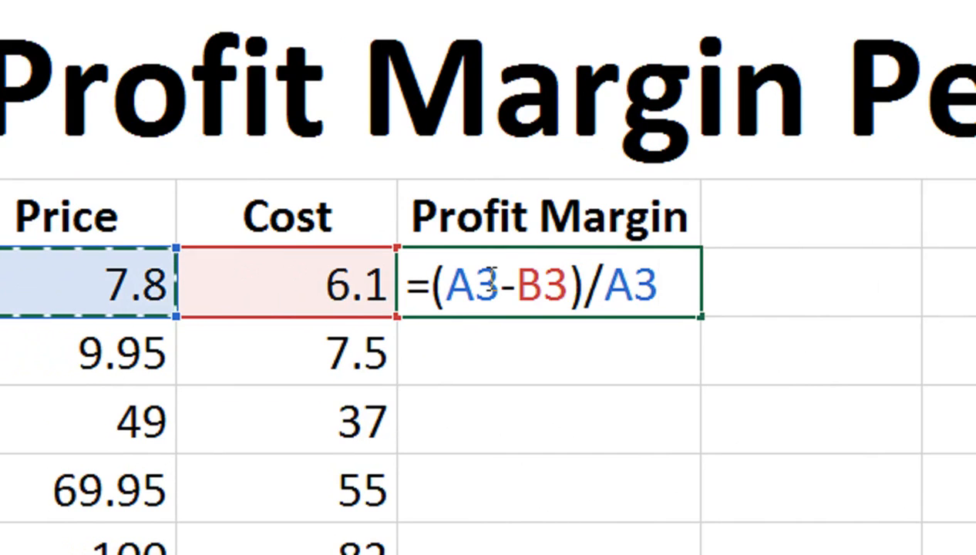
key("Return")
left_click(495, 300)
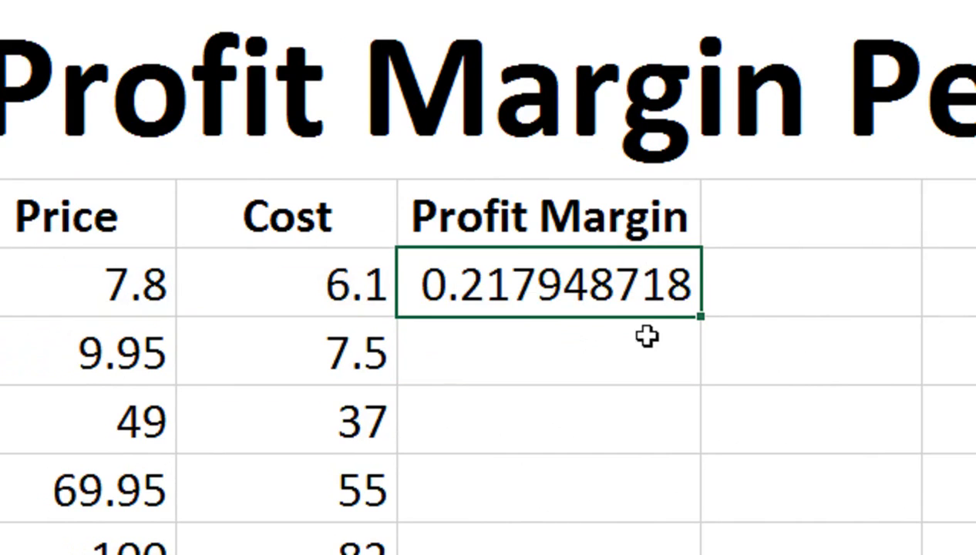
double_click(700, 323)
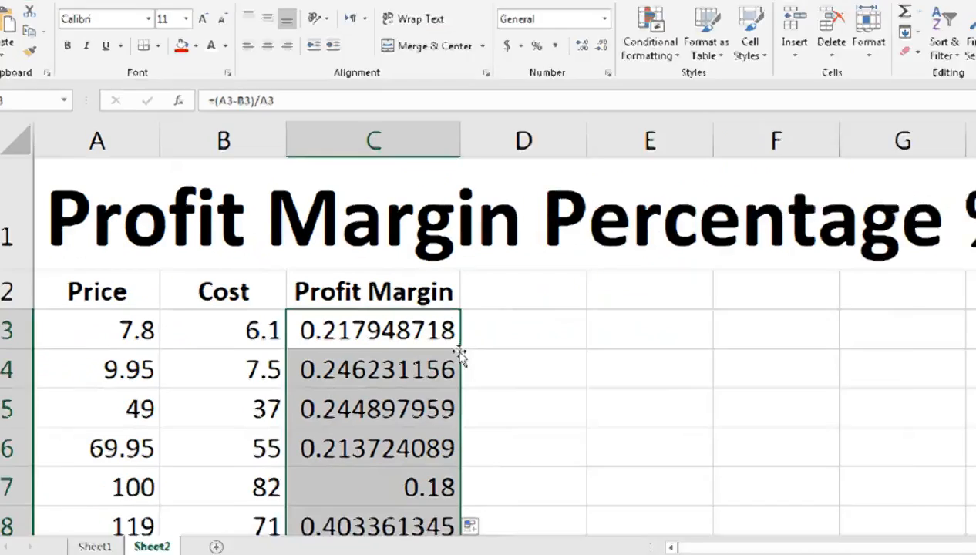
Format the filled Profit Margin values as percentages and centre them horizontally
left_click(473, 181)
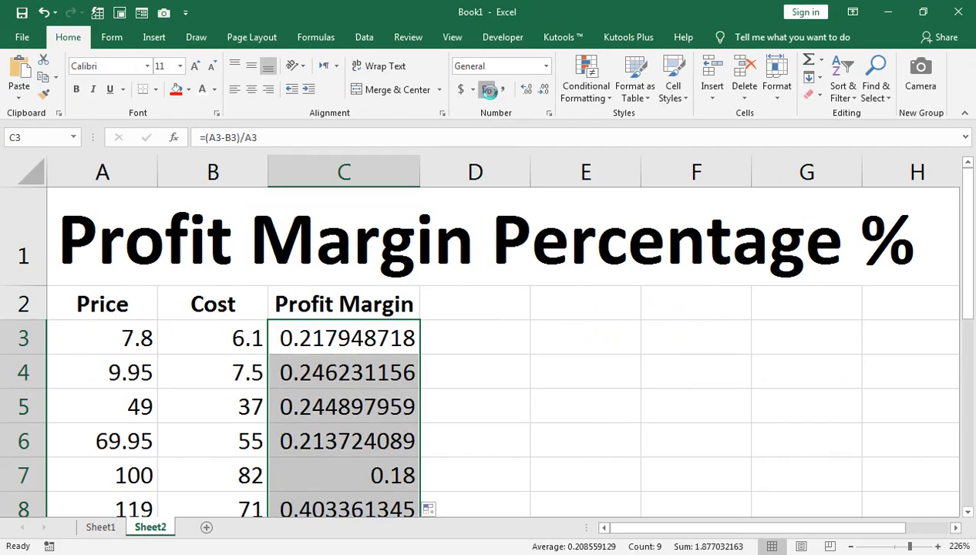
left_click(472, 179)
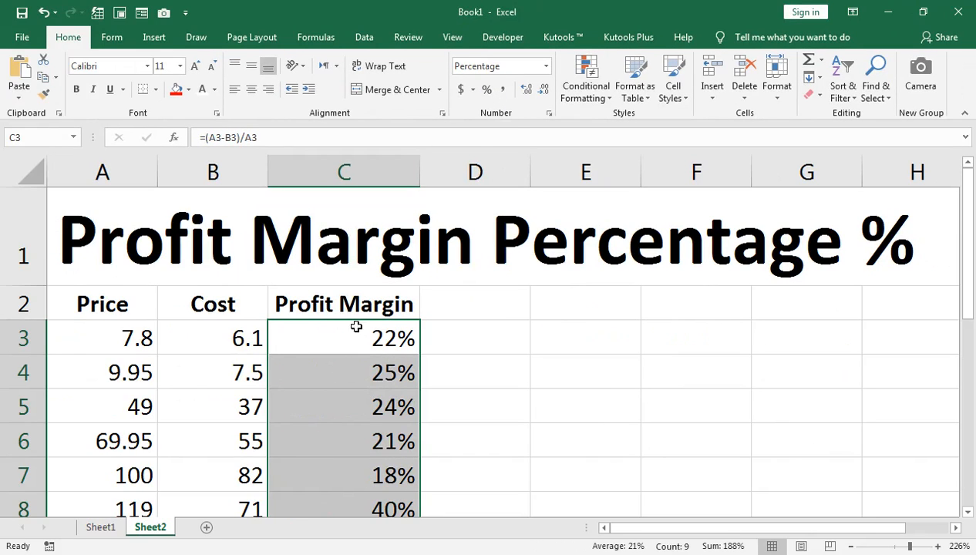
left_click(252, 89)
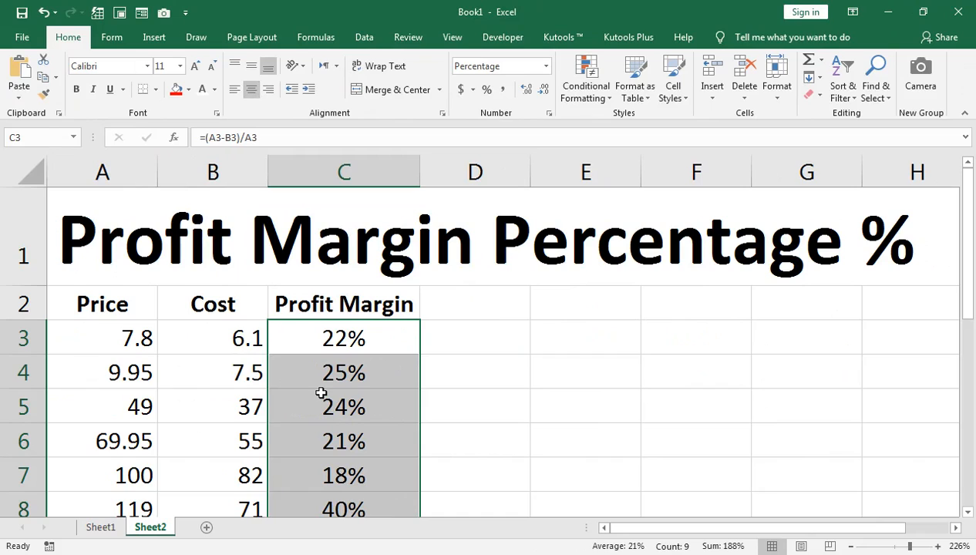